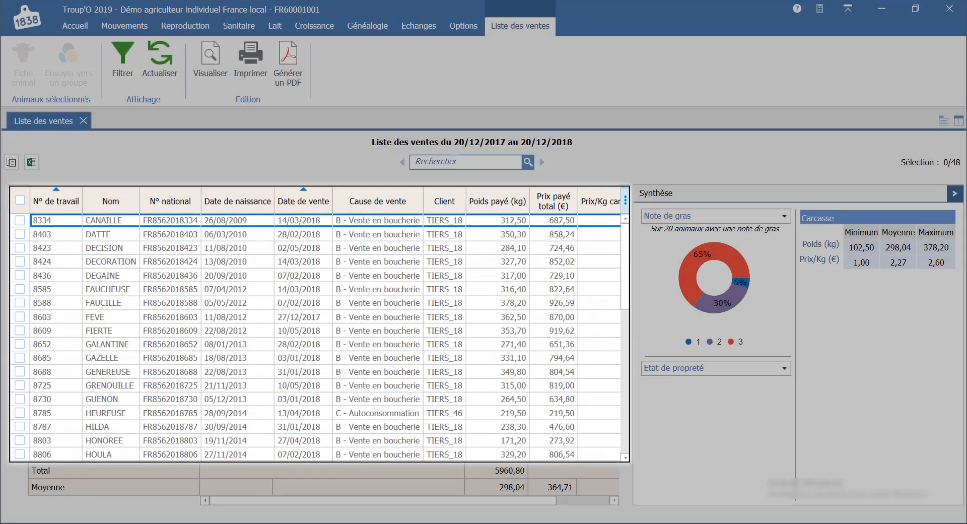
Step: Filter the sales list to the period 01/01/2017 to 01/01/2018, excluding the Autoconsommation sale cause type
{"action": "scroll", "coordinate": [322, 335], "scroll_direction": "down", "scroll_amount": 3}
{"action": "scroll", "coordinate": [323, 335], "scroll_direction": "up", "scroll_amount": 3}
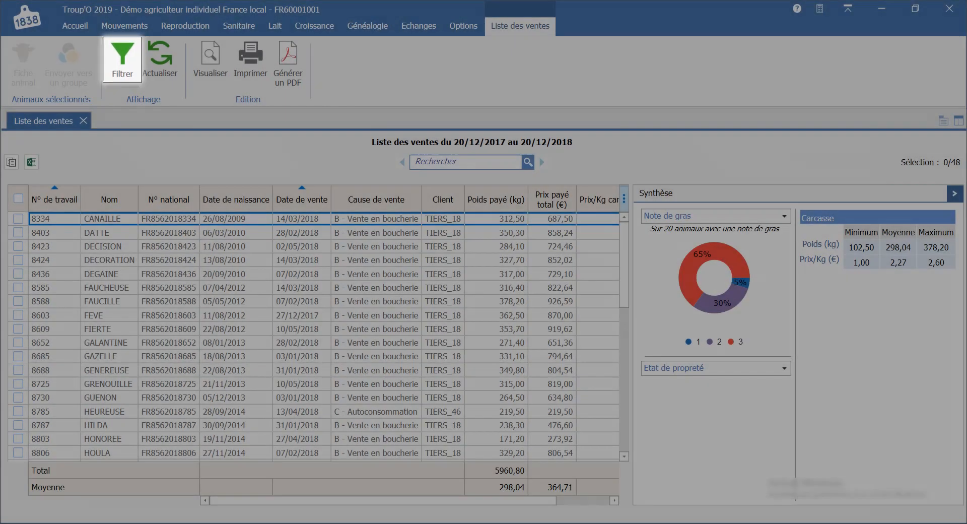
{"action": "left_click", "coordinate": [123, 60]}
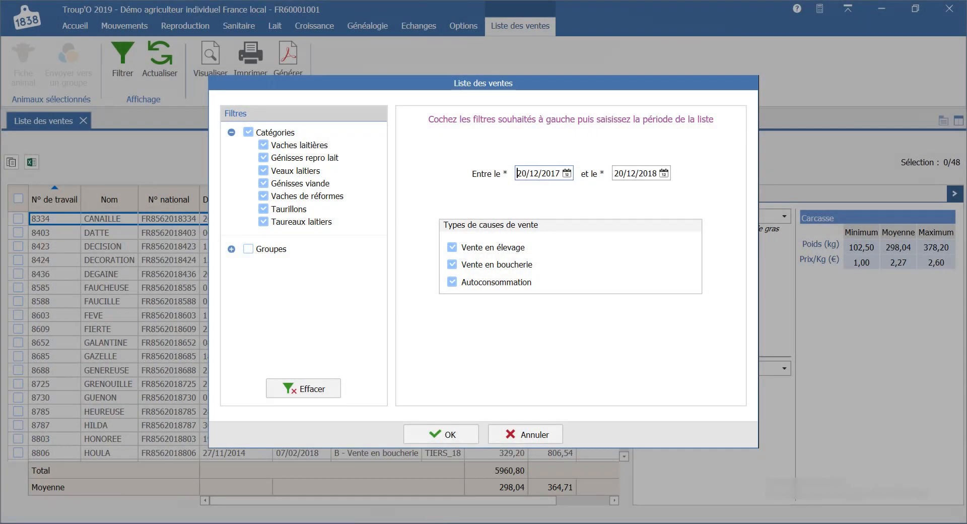
{"action": "type", "text": "01/01/201"}
{"action": "left_click", "coordinate": [620, 173]}
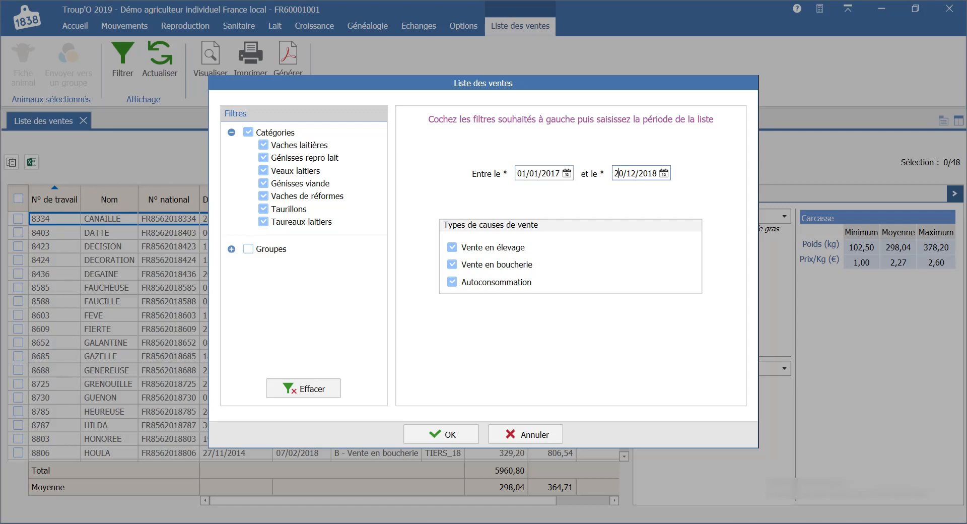
{"action": "type", "text": "0101201"}
{"action": "left_click", "coordinate": [452, 282]}
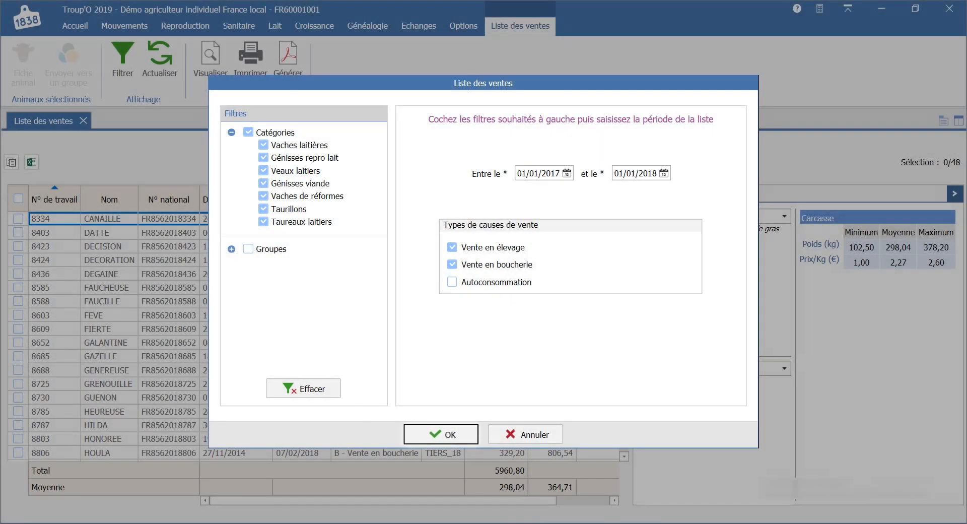
{"action": "left_click", "coordinate": [441, 435]}
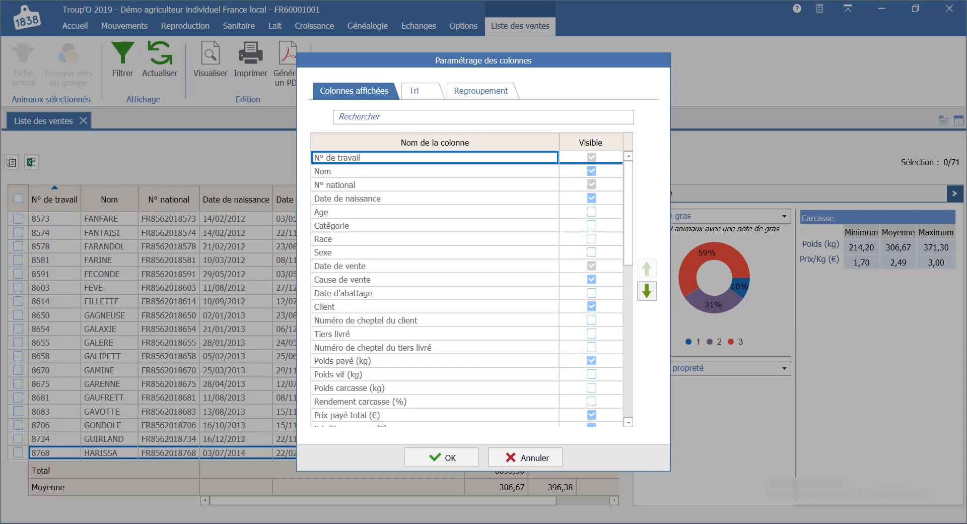
Step: Configure the sales list columns to hide Date de naissance and show Race
{"action": "left_click", "coordinate": [592, 199]}
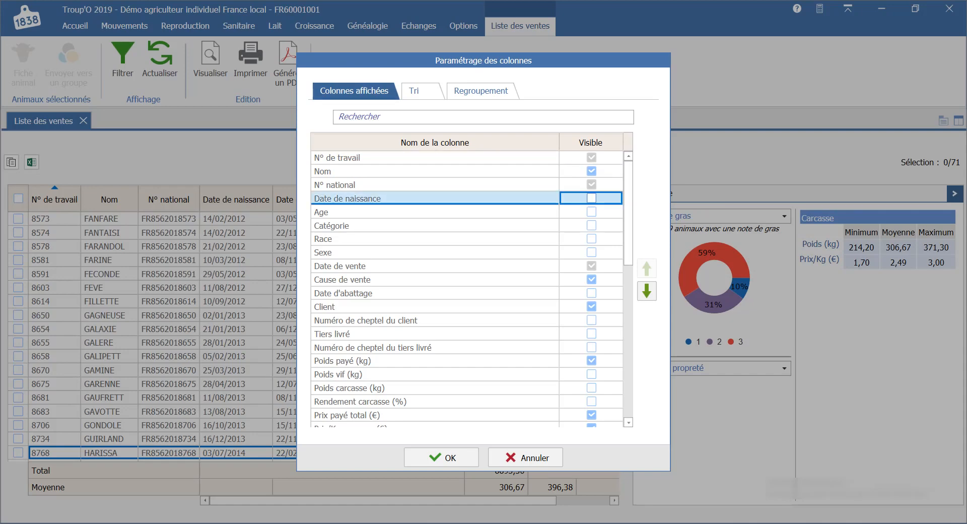
{"action": "mouse_move", "coordinate": [629, 205]}
{"action": "left_mouse_down"}
{"action": "mouse_move", "coordinate": [628, 230]}
{"action": "mouse_move", "coordinate": [628, 220]}
{"action": "left_mouse_up"}
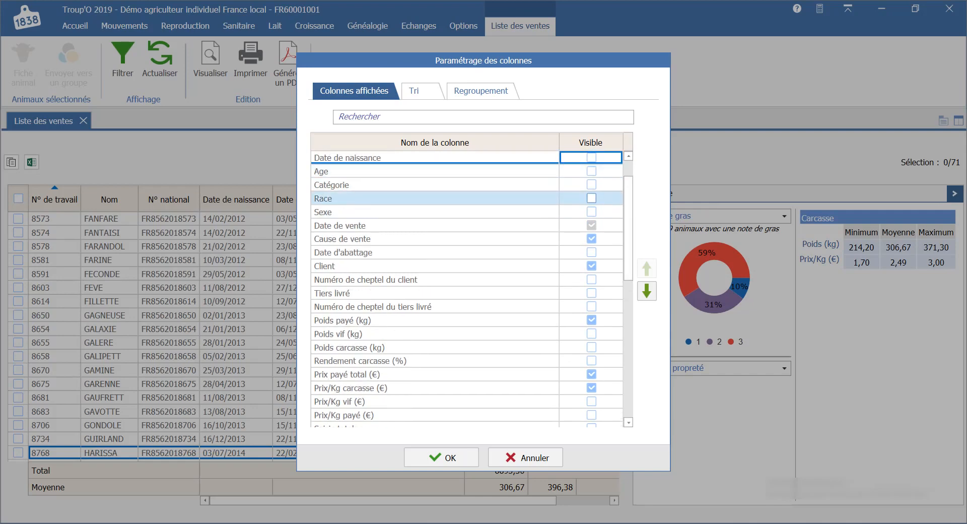
{"action": "left_click", "coordinate": [592, 199]}
{"action": "scroll", "coordinate": [467, 290], "scroll_direction": "down", "scroll_amount": 7}
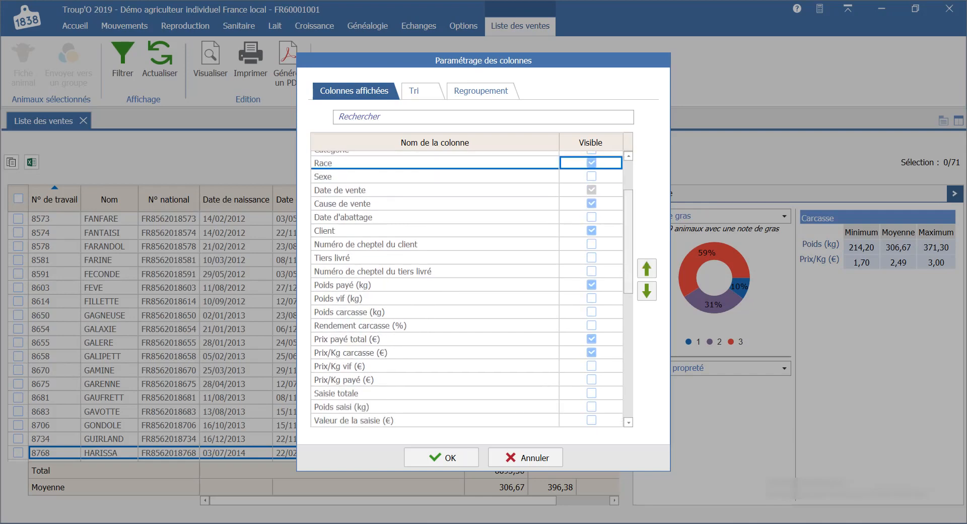
{"action": "scroll", "coordinate": [467, 290], "scroll_direction": "down", "scroll_amount": 2}
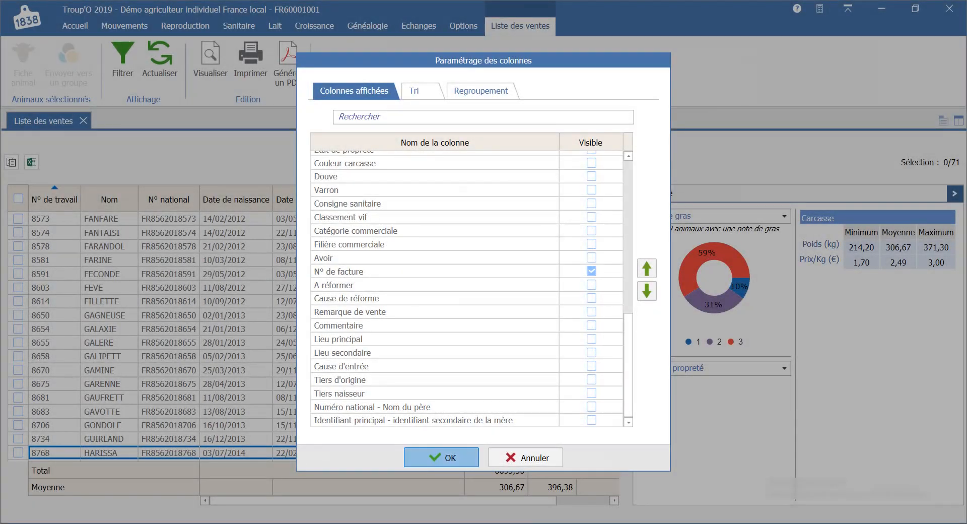
{"action": "left_click", "coordinate": [442, 457]}
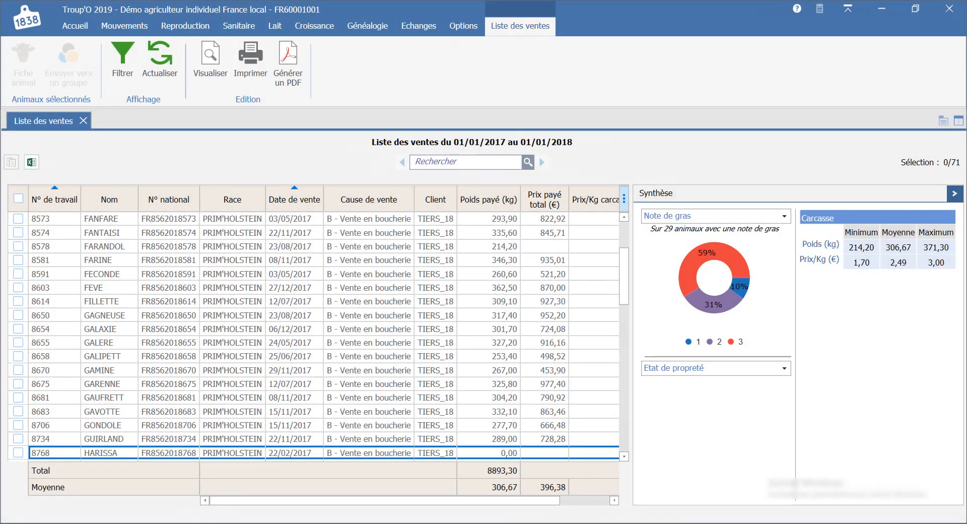
Step: Preview the Synthèse des ventes edition of the sales list, look through the report and close it
{"action": "left_click", "coordinate": [210, 61]}
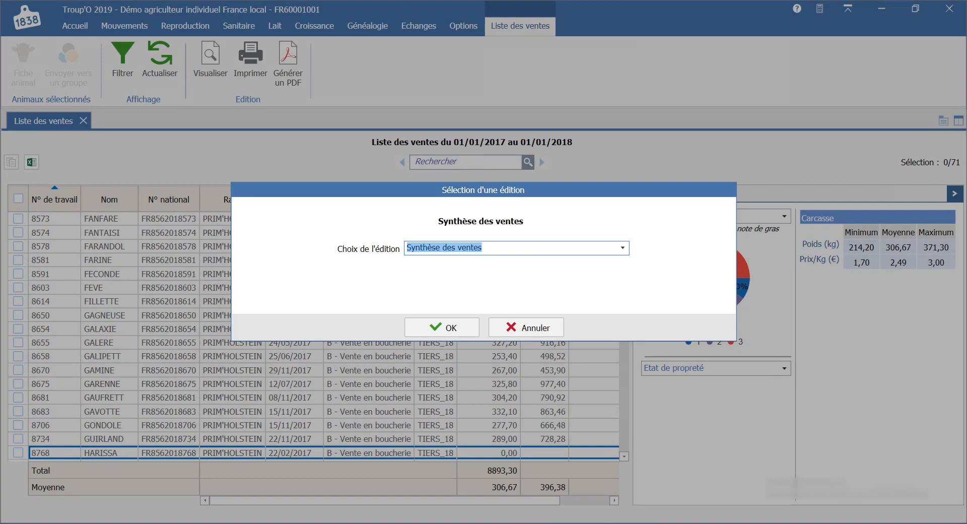
{"action": "left_click", "coordinate": [623, 248]}
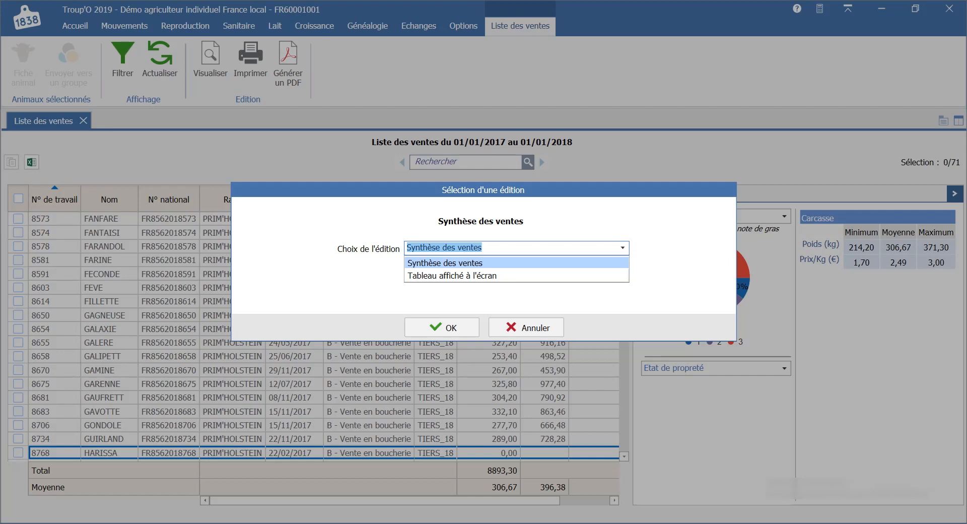
{"action": "left_click", "coordinate": [445, 263]}
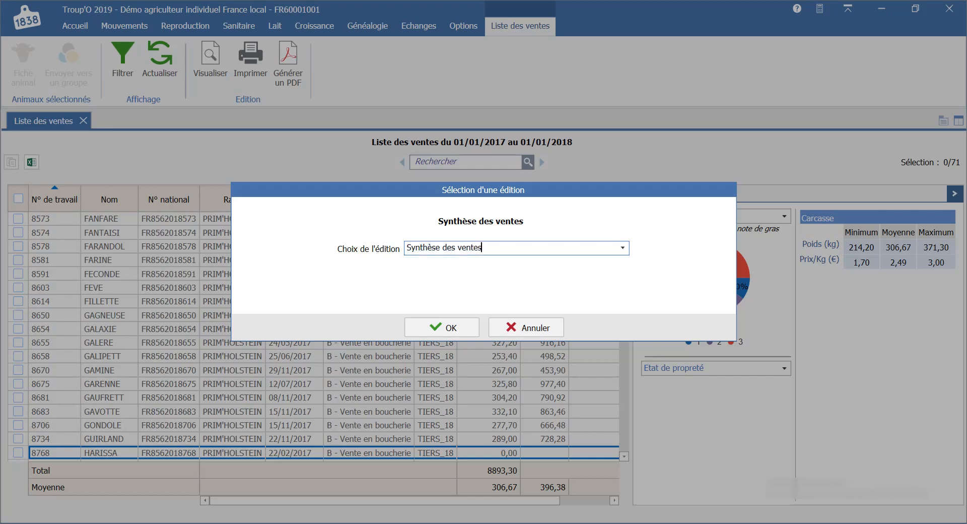
{"action": "key", "text": "Return"}
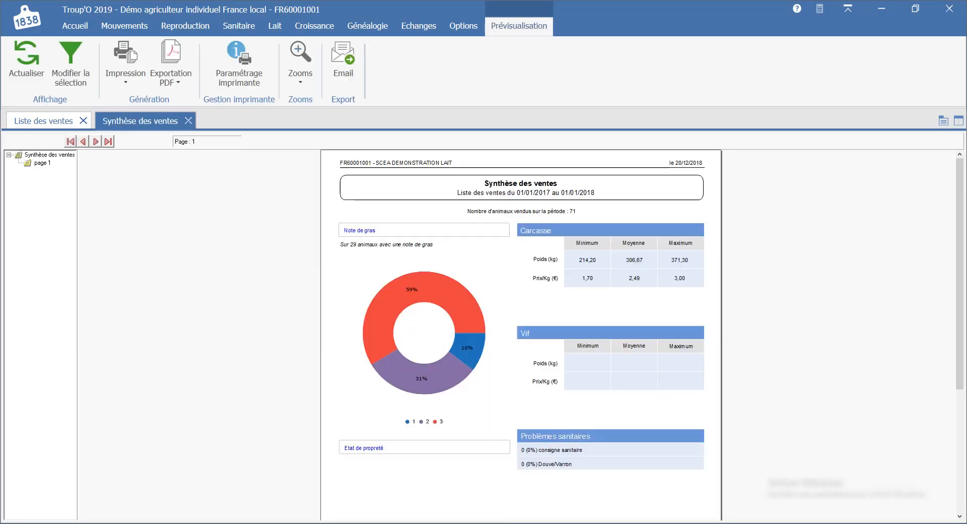
{"action": "scroll", "coordinate": [522, 333], "scroll_direction": "down", "scroll_amount": 5}
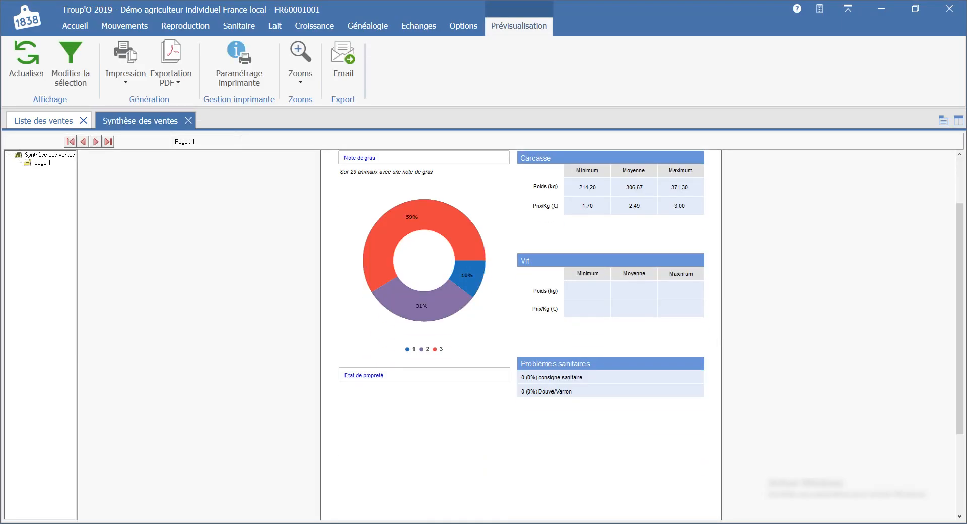
{"action": "scroll", "coordinate": [522, 332], "scroll_direction": "up", "scroll_amount": 5}
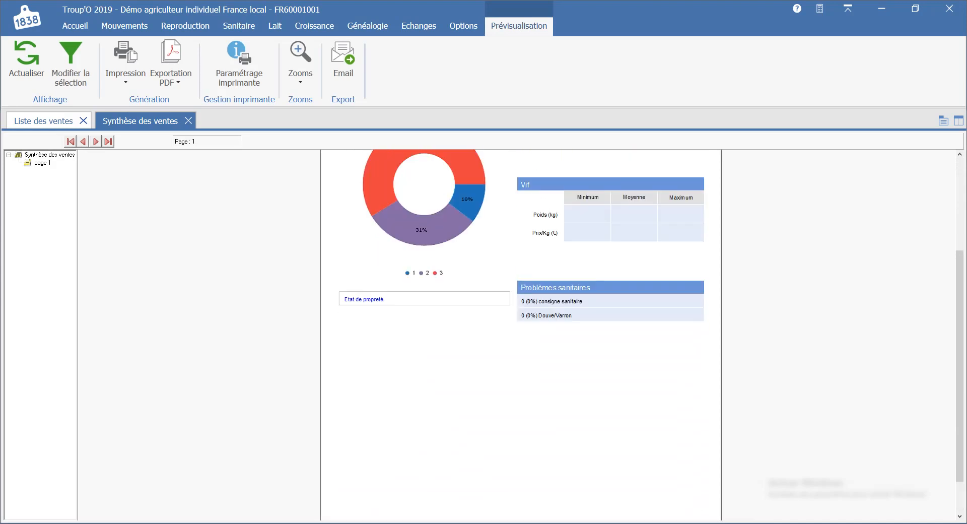
{"action": "scroll", "coordinate": [521, 332], "scroll_direction": "up", "scroll_amount": 2}
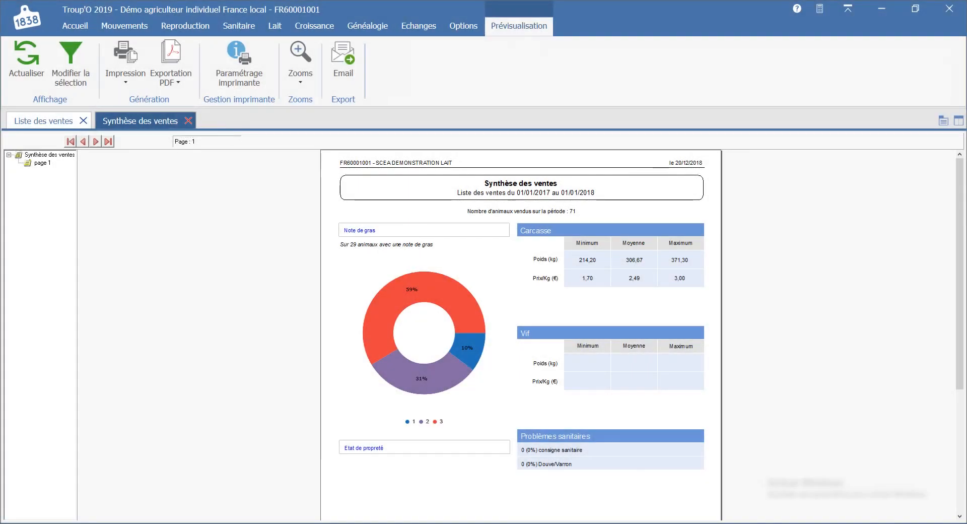
{"action": "left_click", "coordinate": [187, 120]}
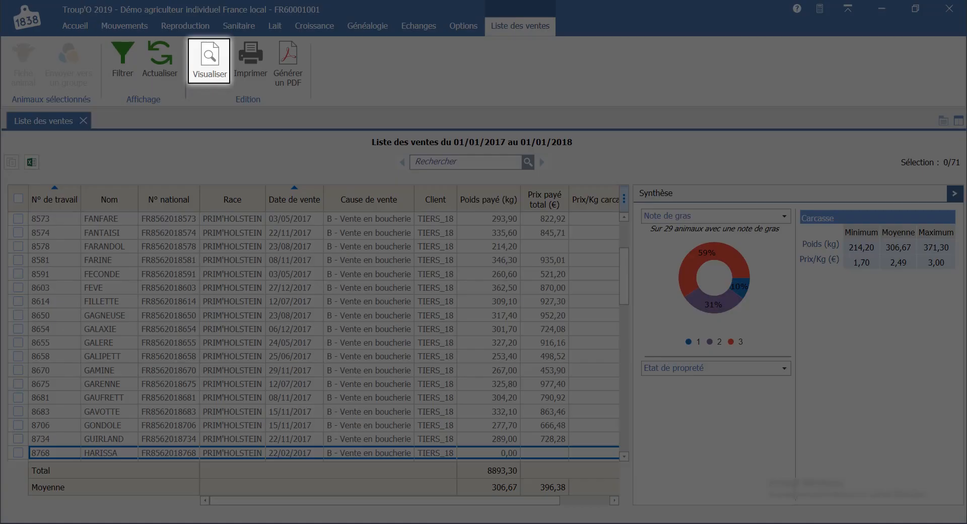
Step: Preview the Tableau affiché à l'écran edition, look through it, and close both the preview and the sales list
{"action": "left_click", "coordinate": [210, 60]}
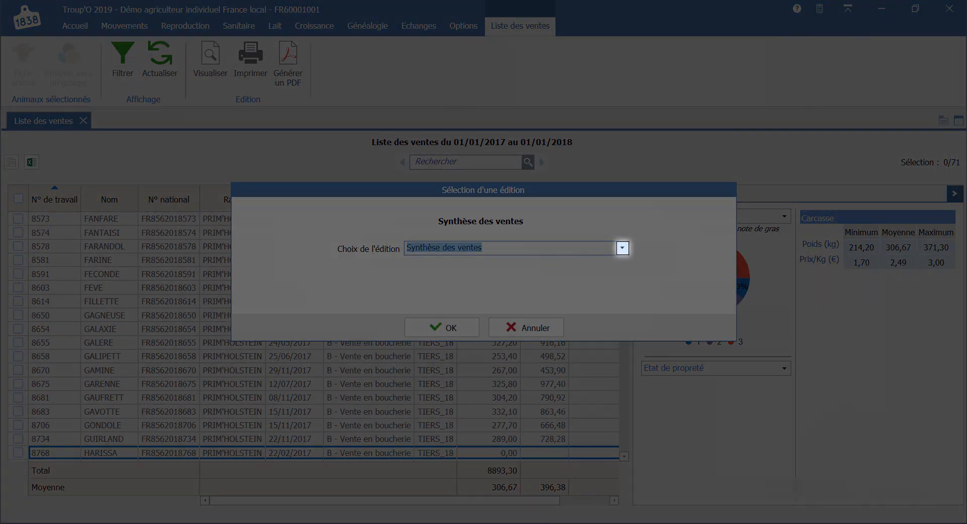
{"action": "left_click", "coordinate": [623, 247]}
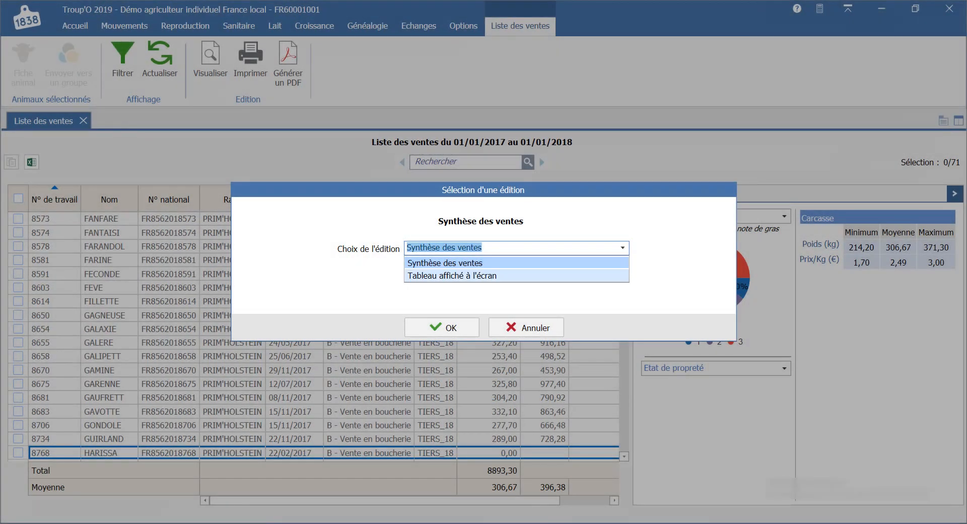
{"action": "left_click", "coordinate": [517, 276]}
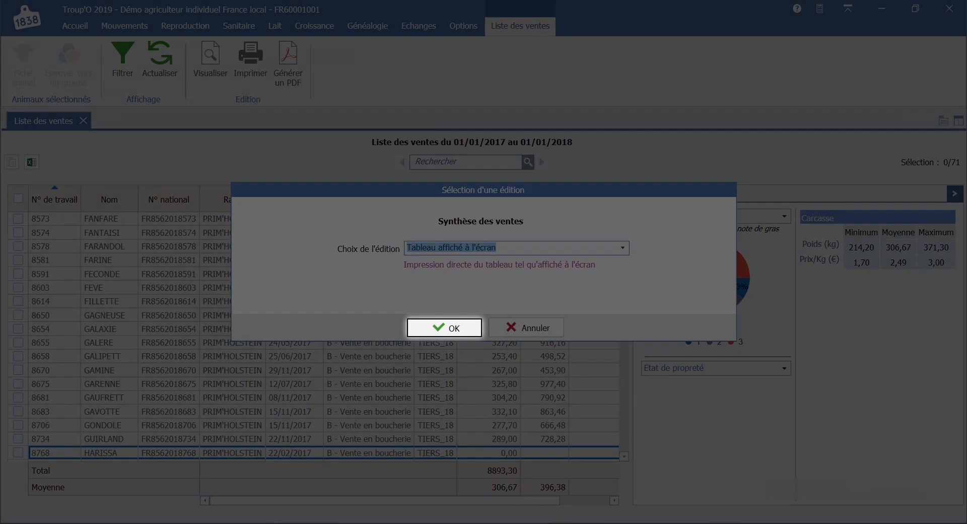
{"action": "left_click", "coordinate": [441, 327]}
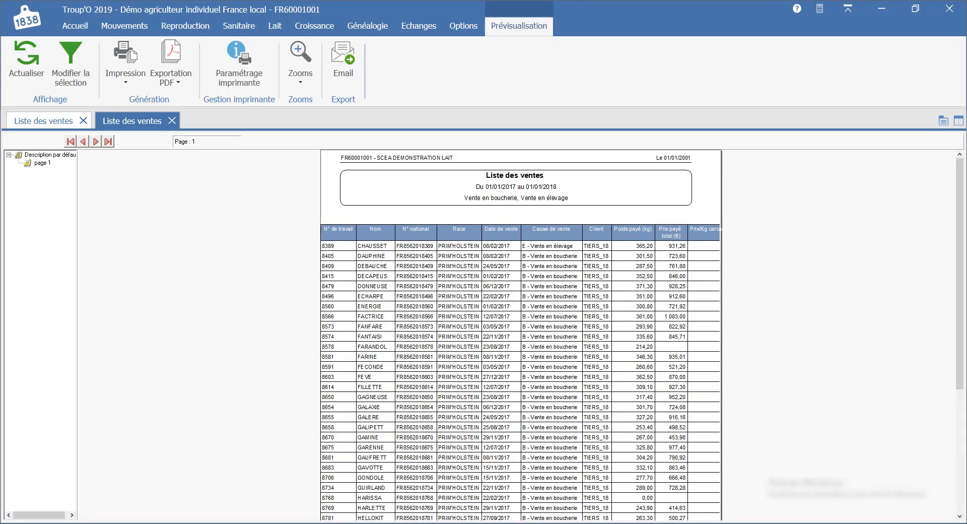
{"action": "scroll", "coordinate": [521, 335], "scroll_direction": "down", "scroll_amount": 5}
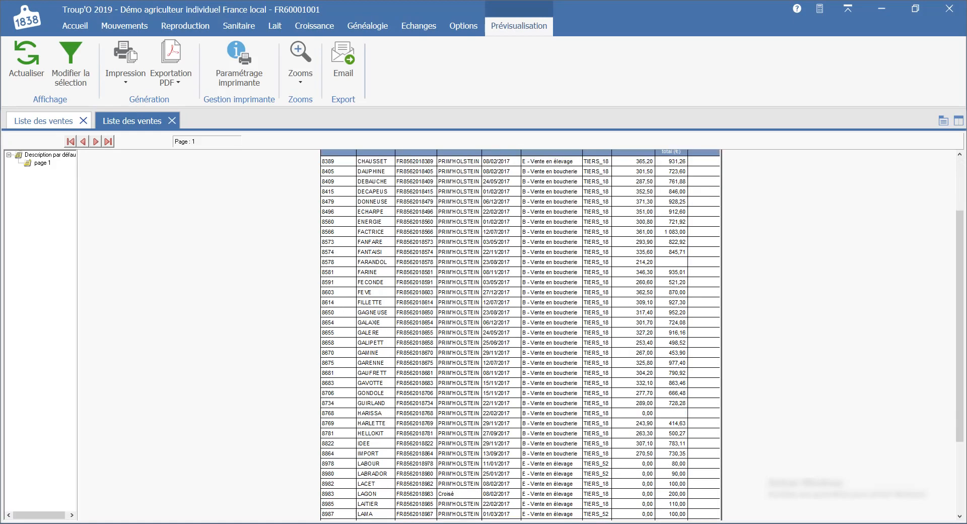
{"action": "scroll", "coordinate": [521, 335], "scroll_direction": "down", "scroll_amount": 1}
{"action": "scroll", "coordinate": [521, 335], "scroll_direction": "up", "scroll_amount": 3}
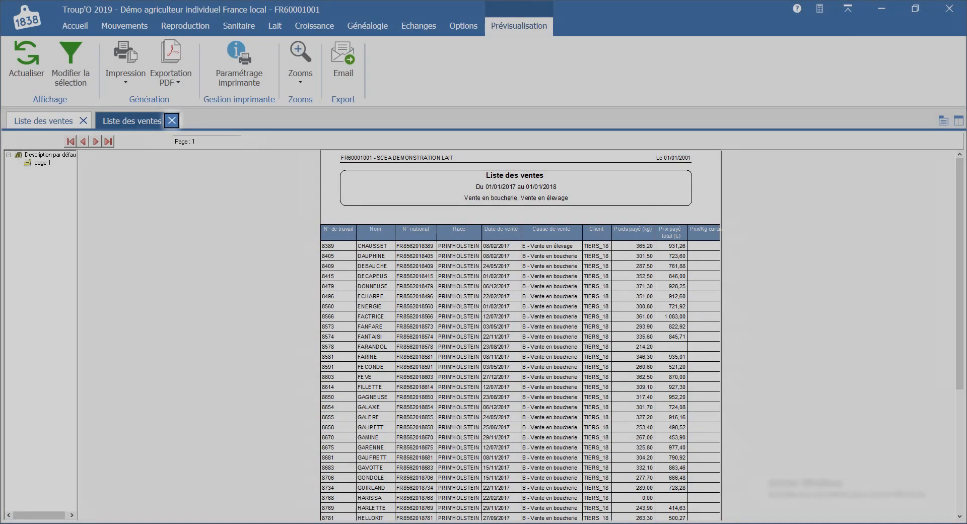
{"action": "left_click", "coordinate": [172, 120]}
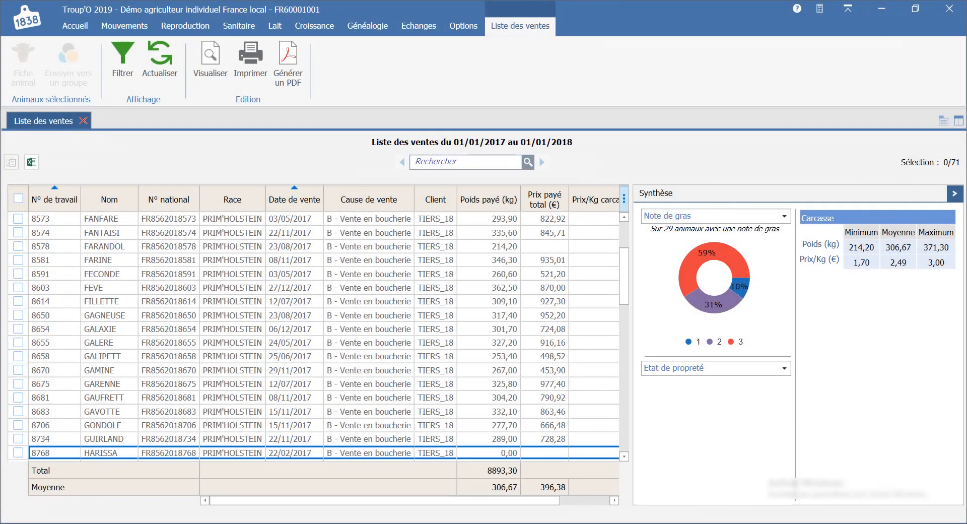
{"action": "left_click", "coordinate": [84, 120]}
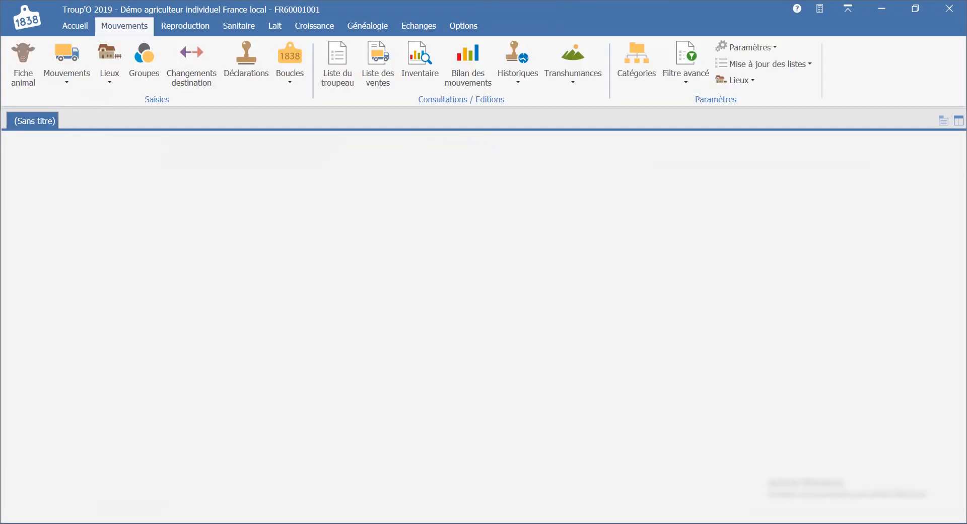